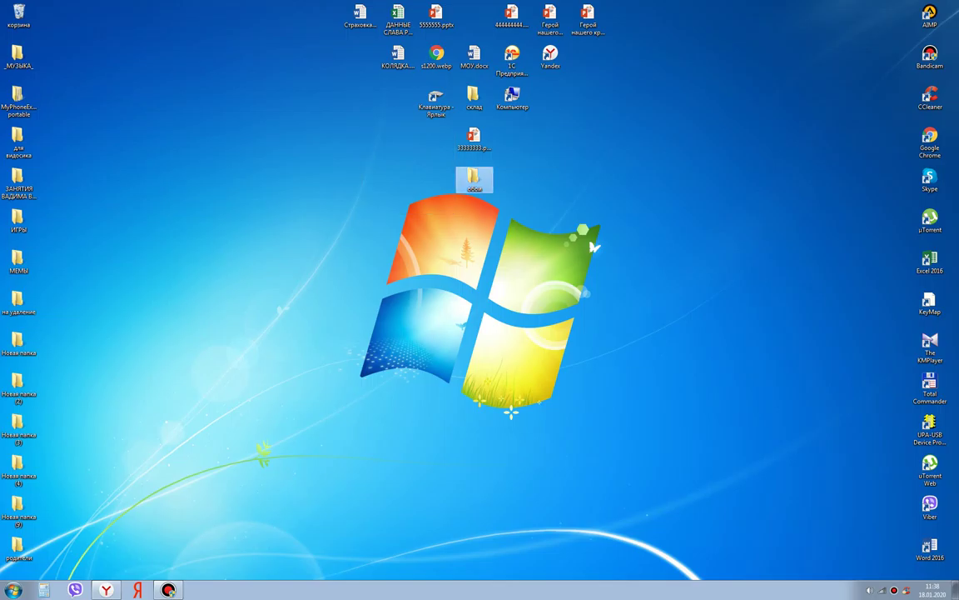
- Set all five images in the desktop folder "обои" as the desktop background, and close the folder
double_click(474, 179)
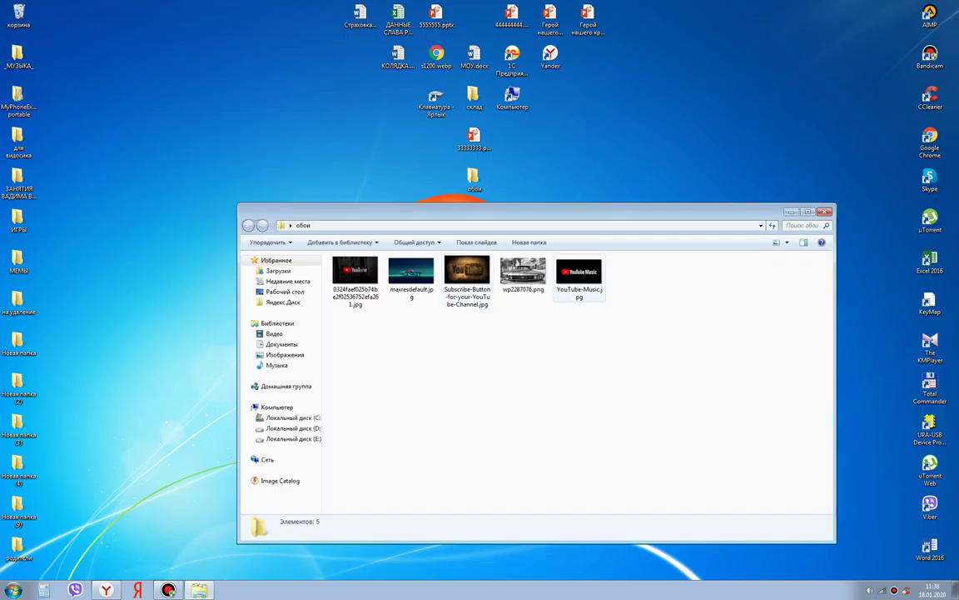
left_click_drag(631, 280, 323, 288)
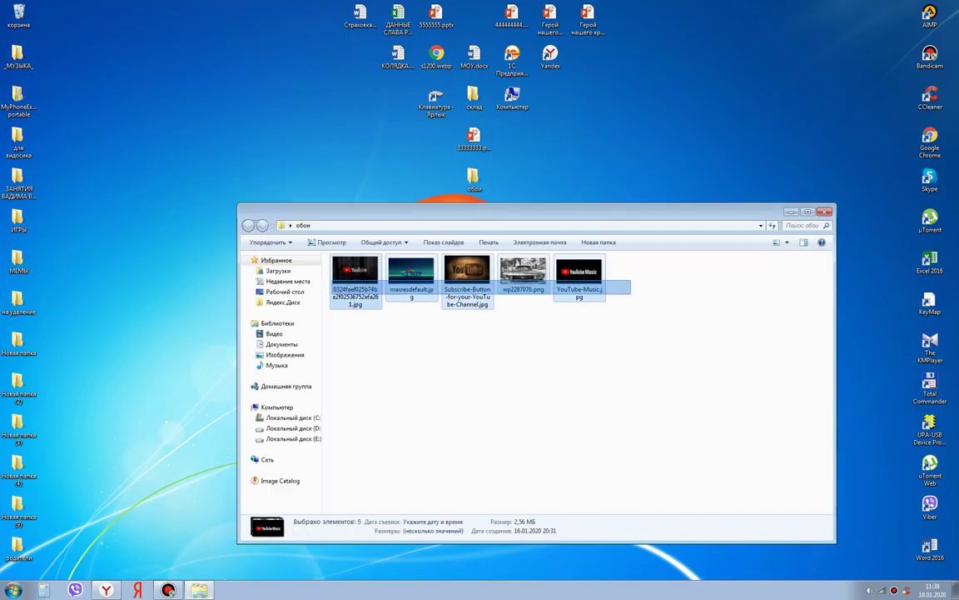
right_click(368, 284)
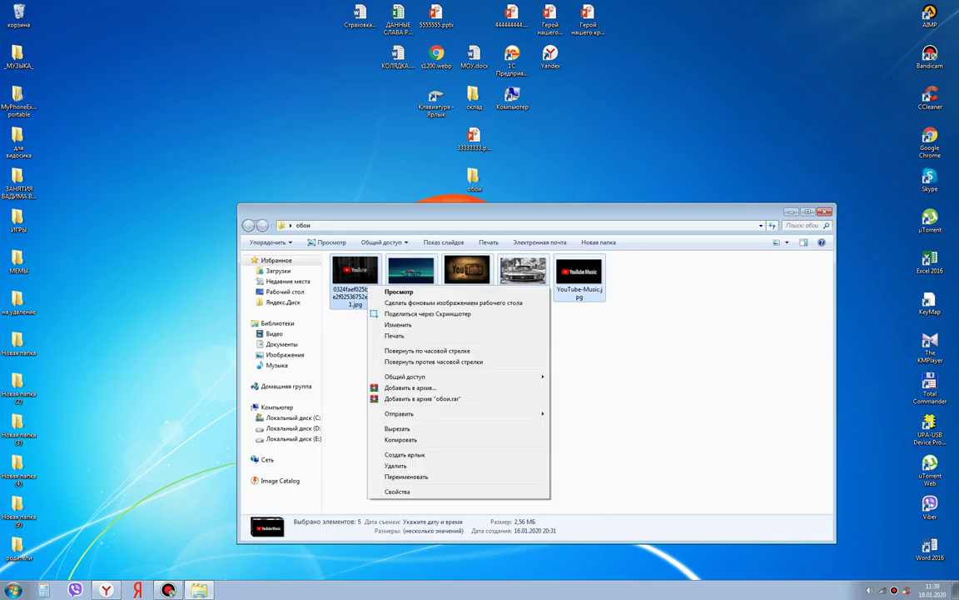
left_click(453, 302)
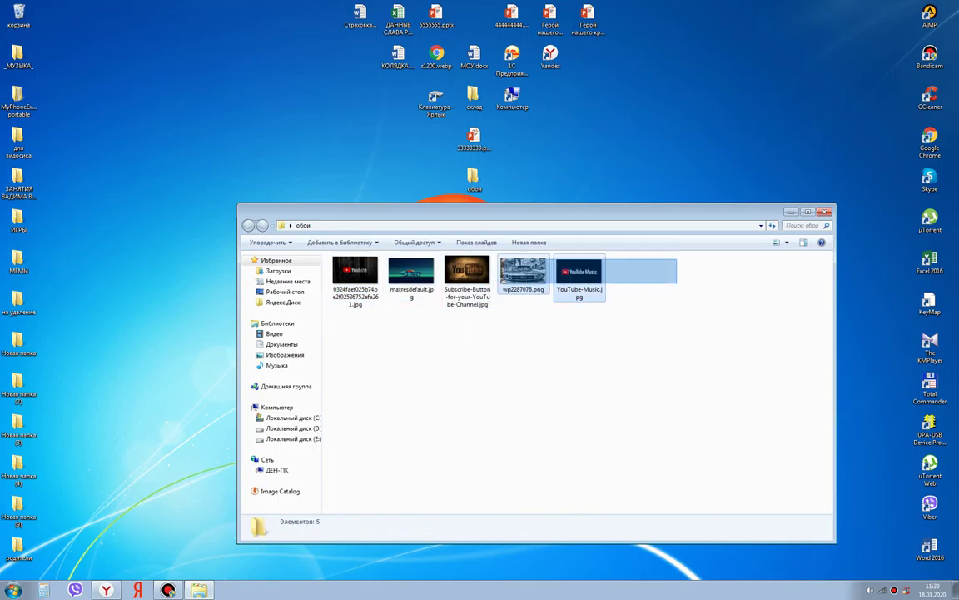
right_click(351, 268)
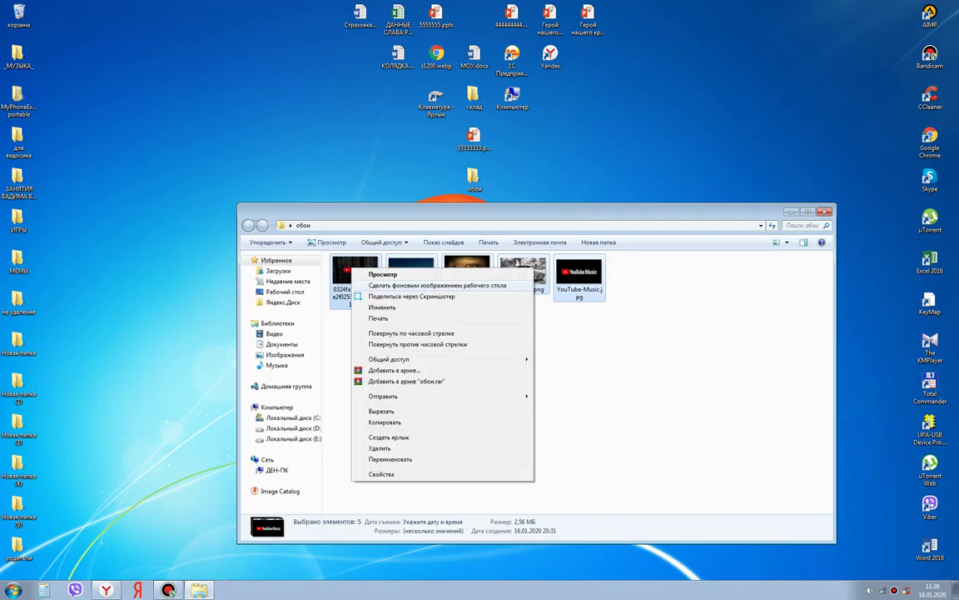
left_click(425, 285)
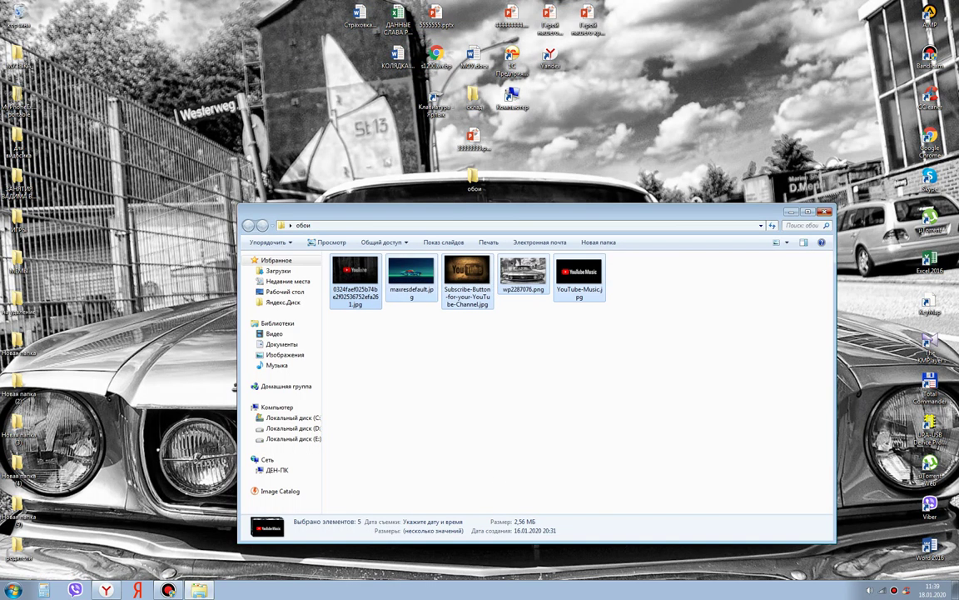
left_click(825, 212)
- Open the desktop's personalization settings
right_click(305, 282)
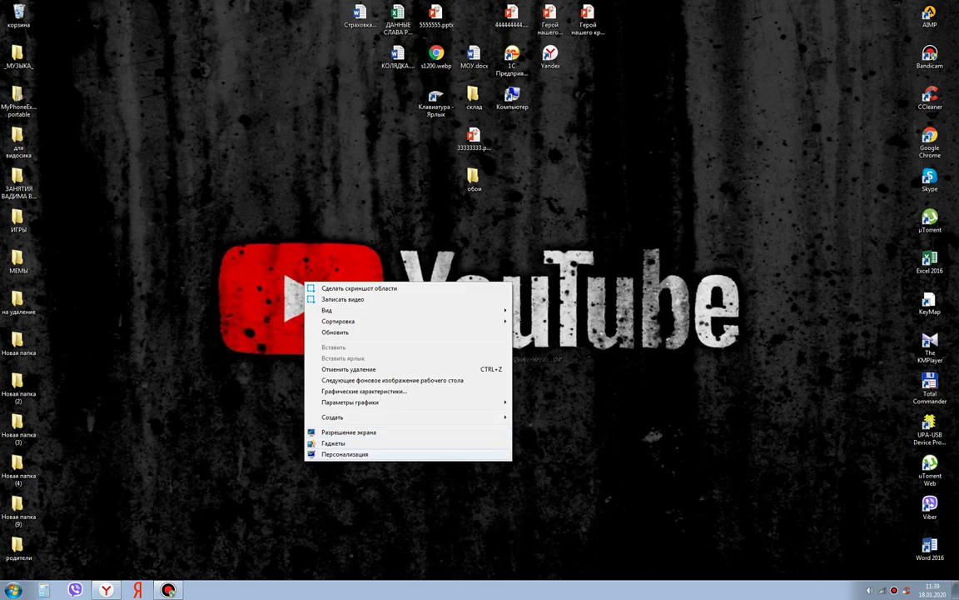
key("Escape")
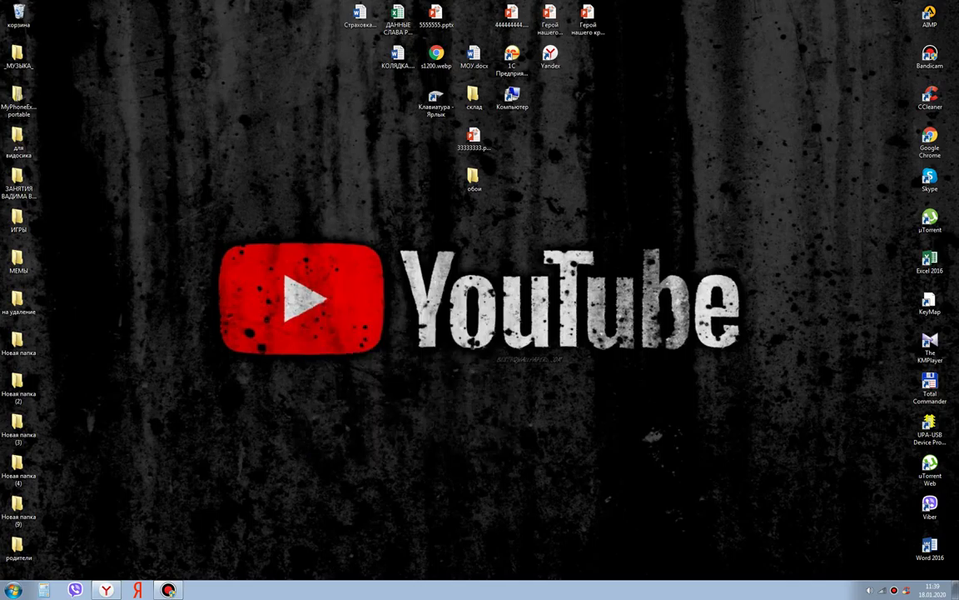
right_click(206, 279)
mouse_move(230, 308)
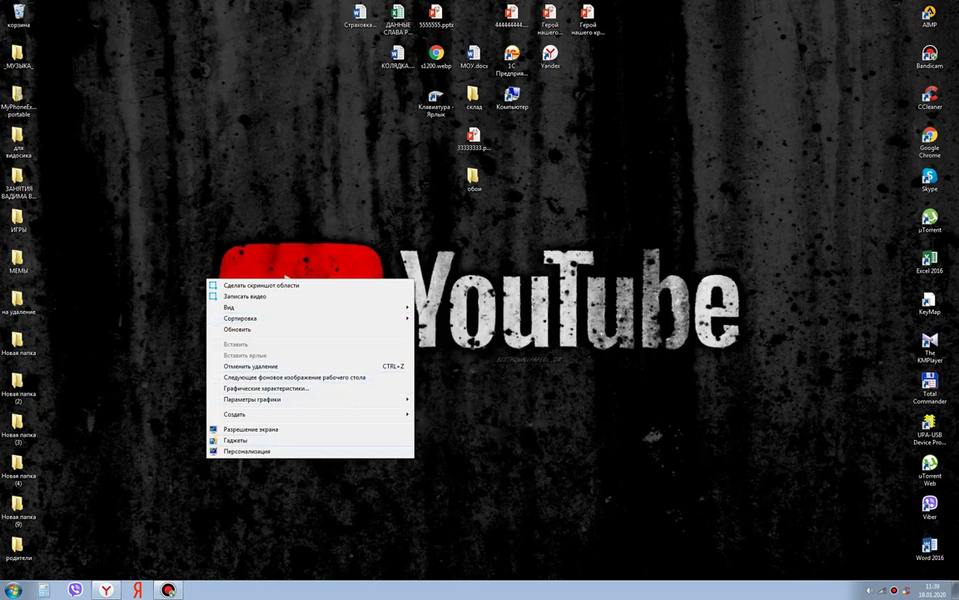
left_click(247, 451)
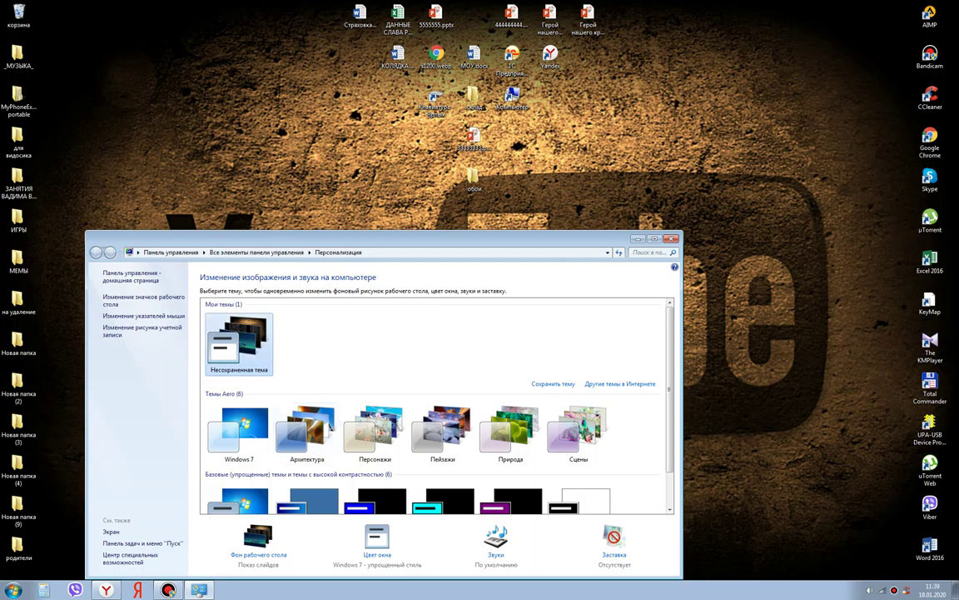
- Save the unsaved theme under the name "гоп 2020"
right_click(237, 362)
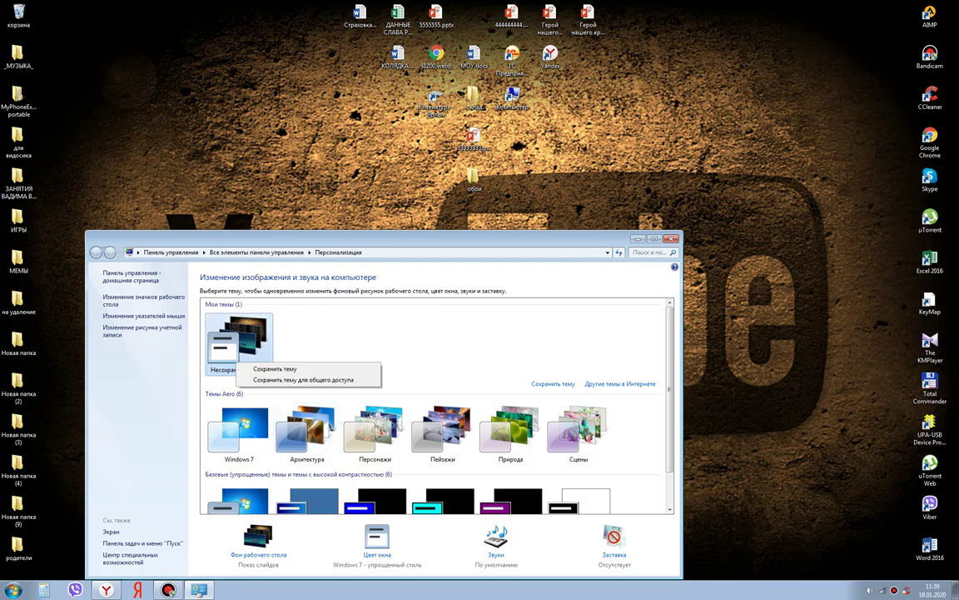
key("Return")
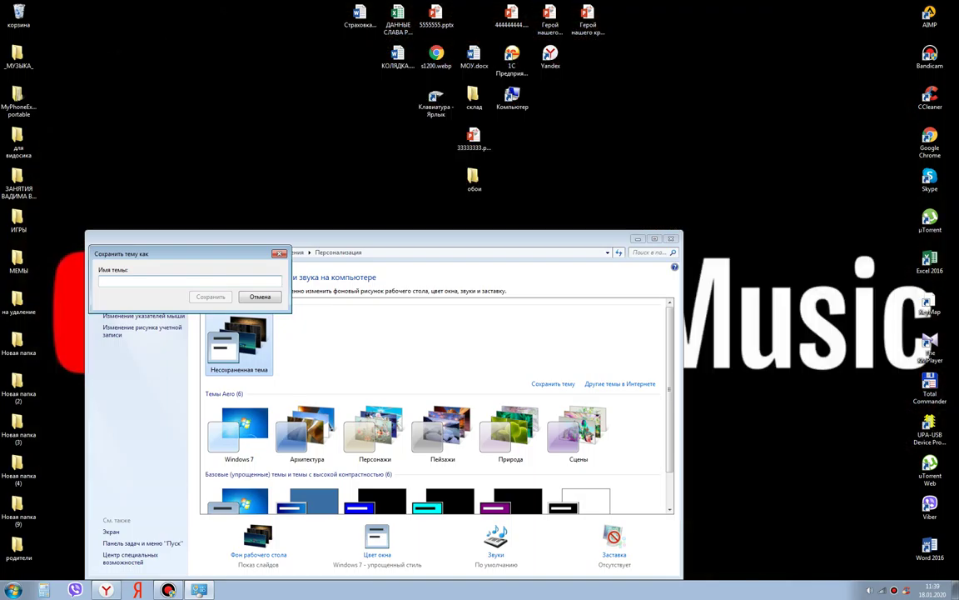
type("П")
key("BackSpace")
type("гоп 2020")
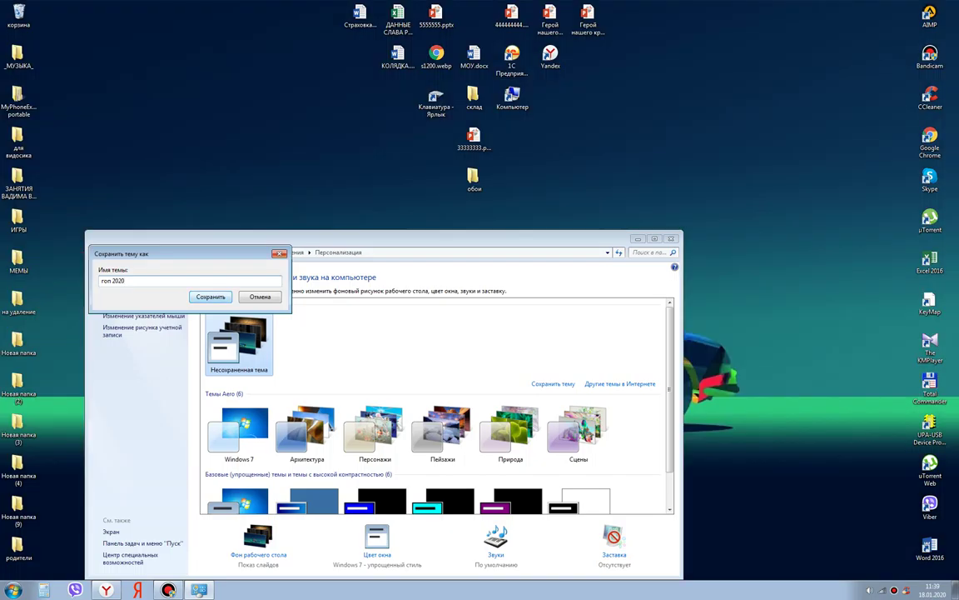
key("Return")
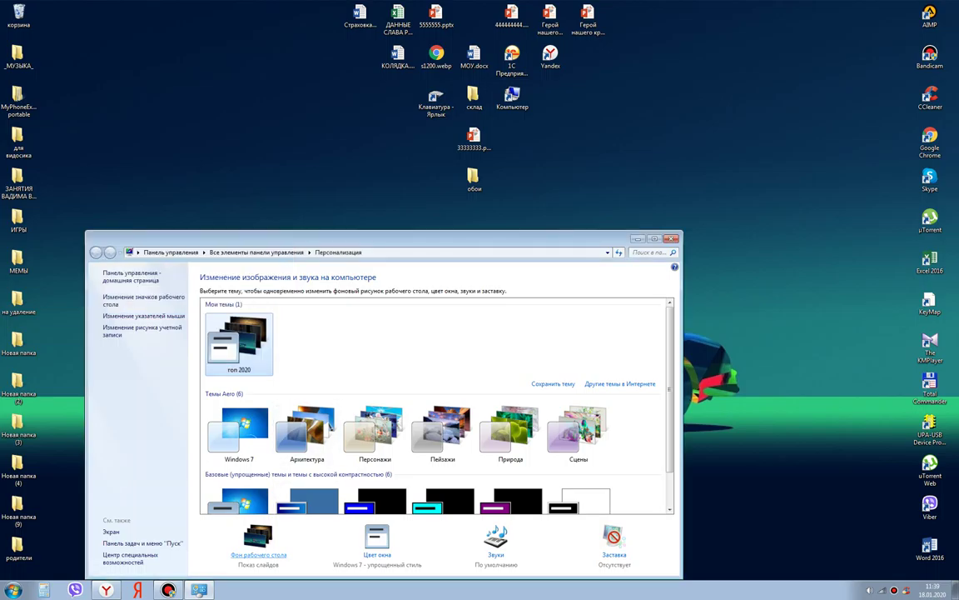
- Open the desktop background picture settings from the personalization page
left_click(258, 554)
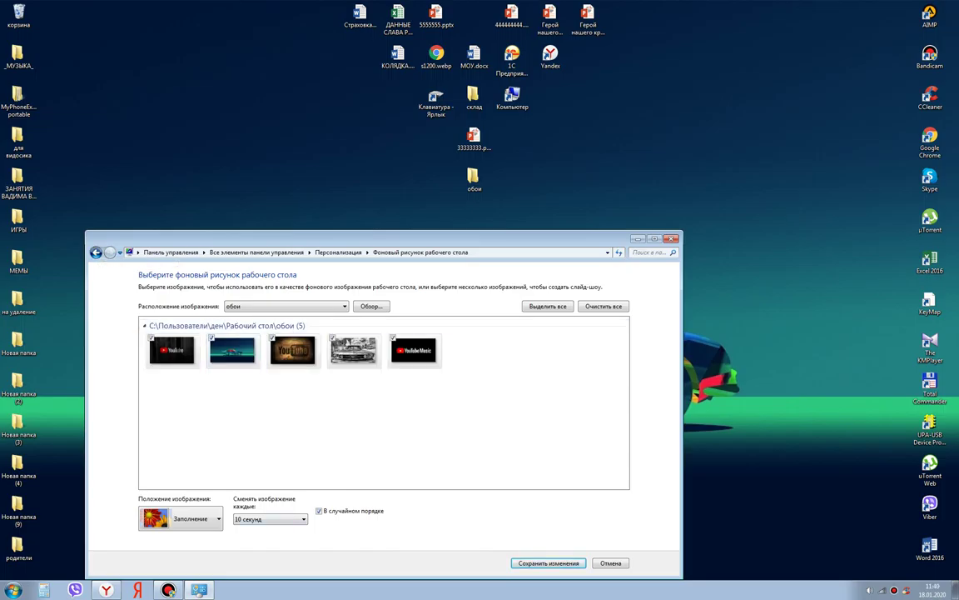
left_click(96, 252)
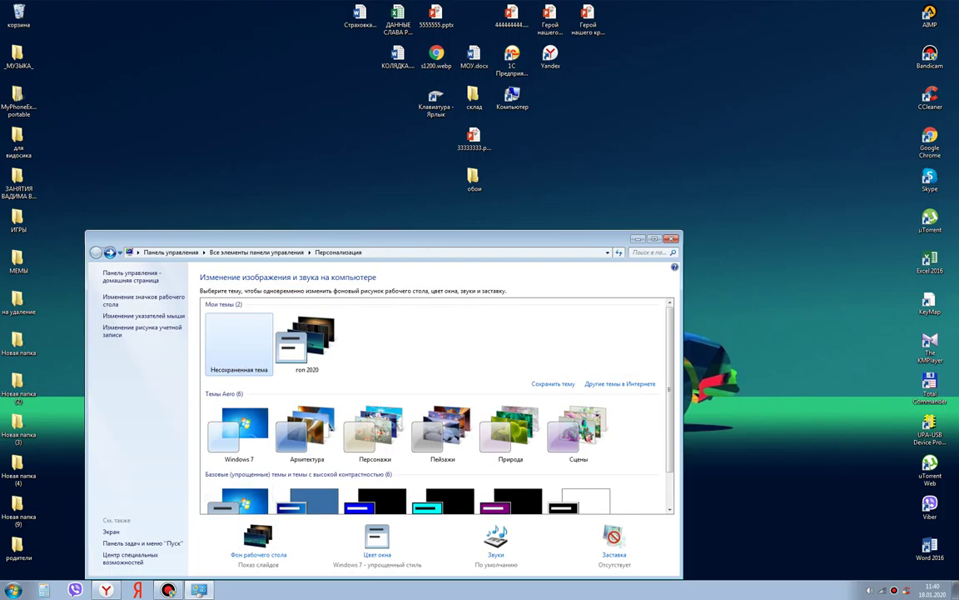
left_click(258, 555)
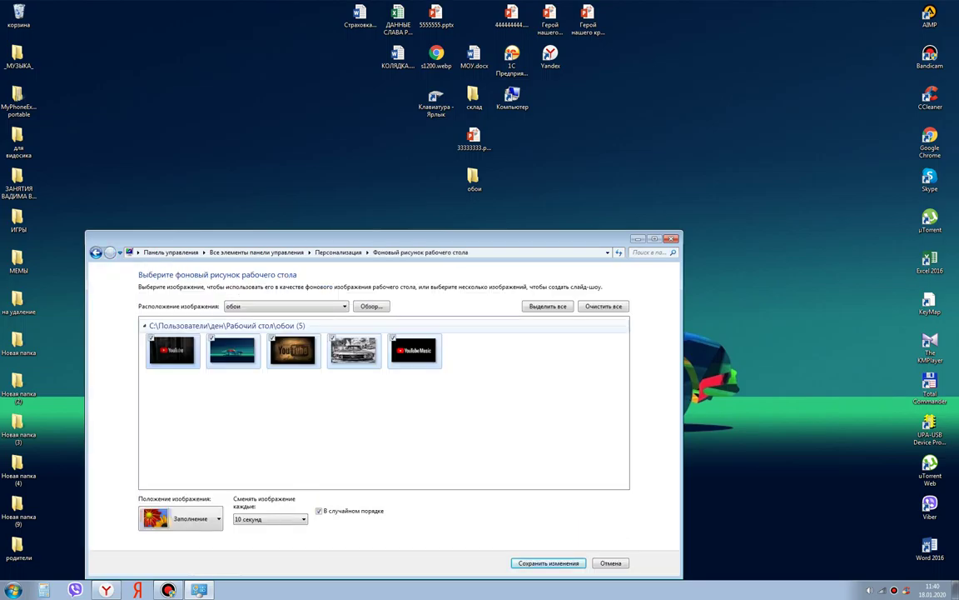
- Try selecting only the YouTube Music picture and adding the other four pictures back to the slideshow one by one
left_click(411, 351)
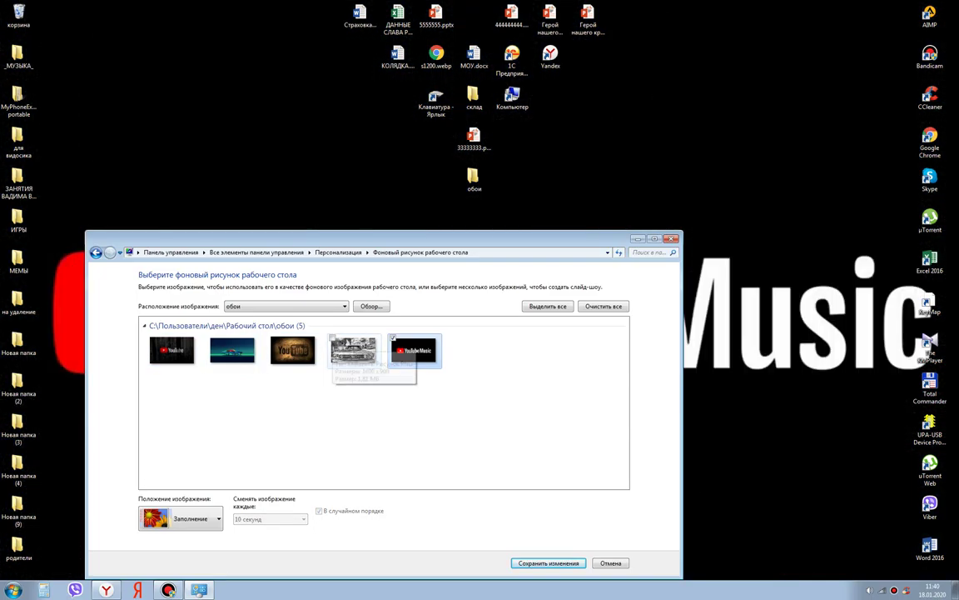
left_click(333, 339)
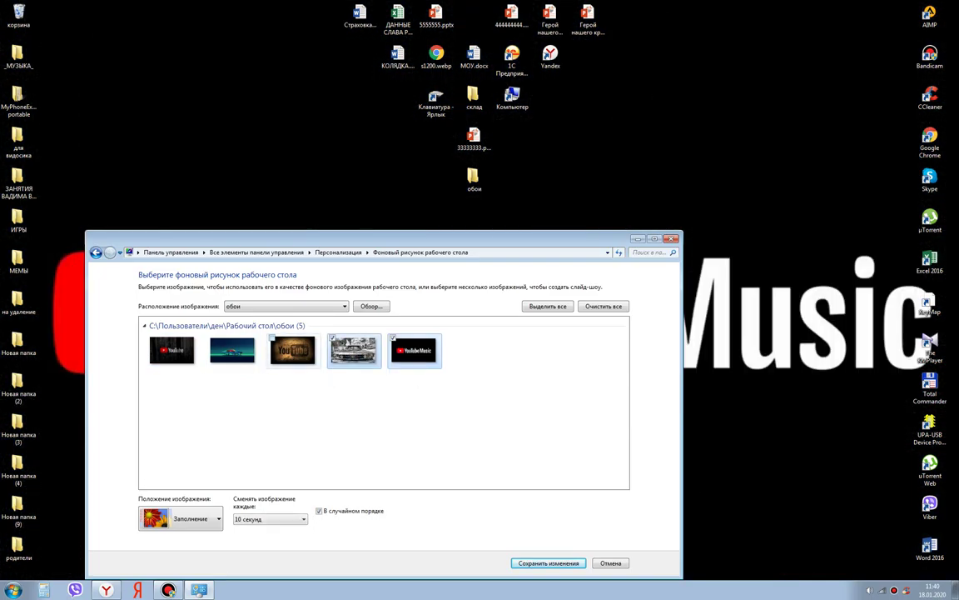
left_click(272, 336)
left_click(151, 336)
left_click(212, 337)
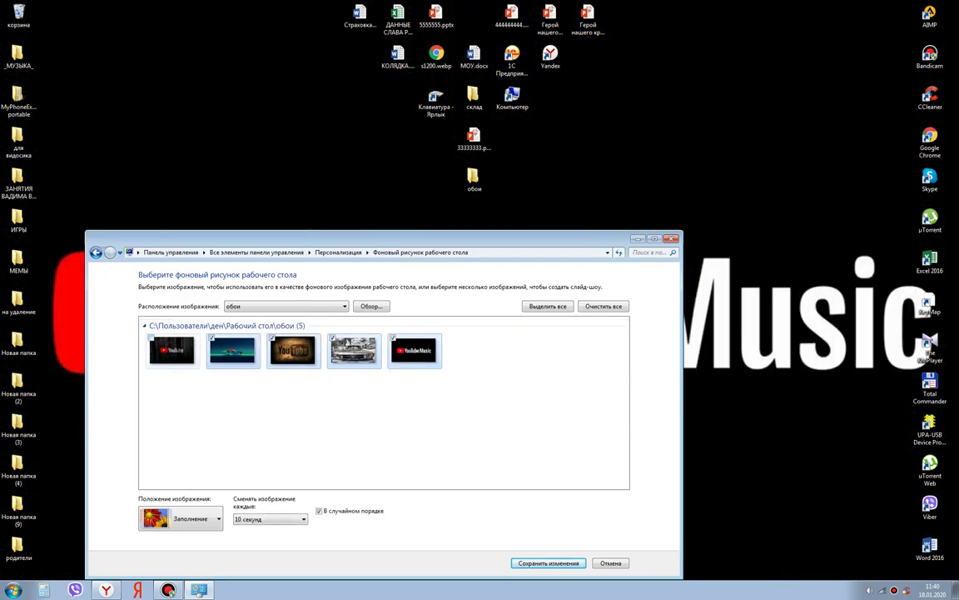
left_click(152, 338)
left_click_drag(233, 485, 304, 506)
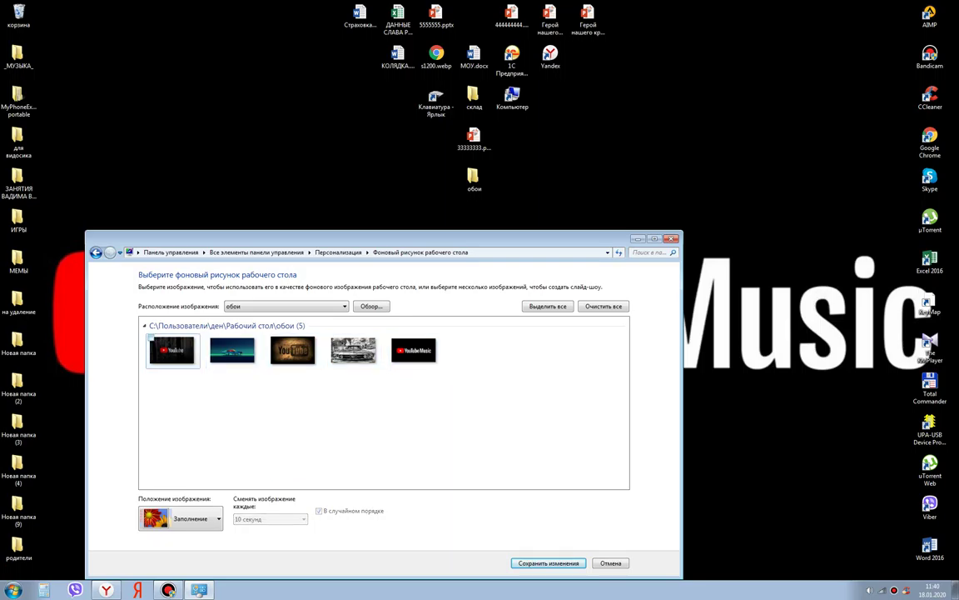
- Tick all five pictures from the "обои" folder one by one for the slideshow
left_click(152, 337)
left_click(211, 337)
left_click(273, 338)
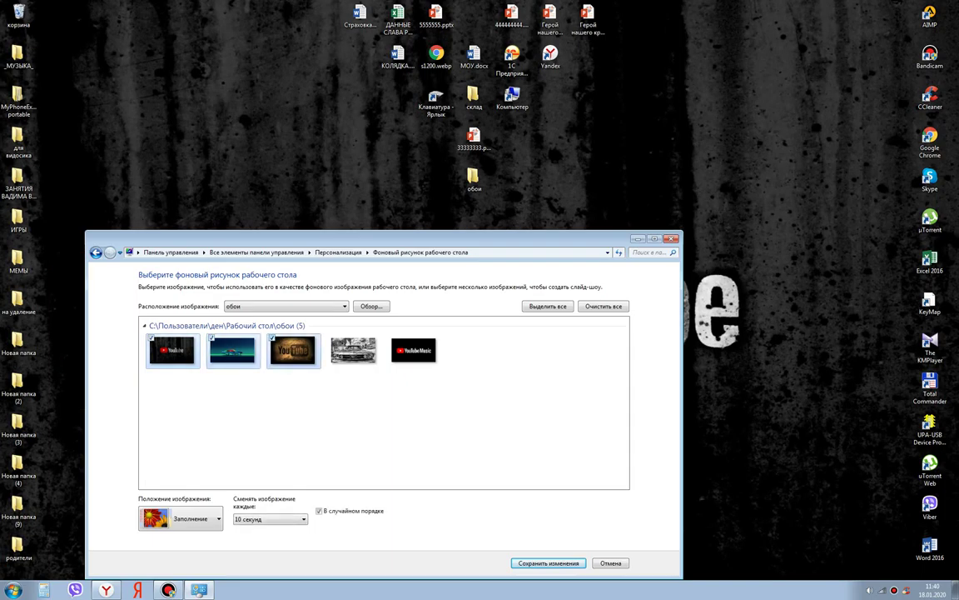
left_click(332, 338)
left_click(392, 338)
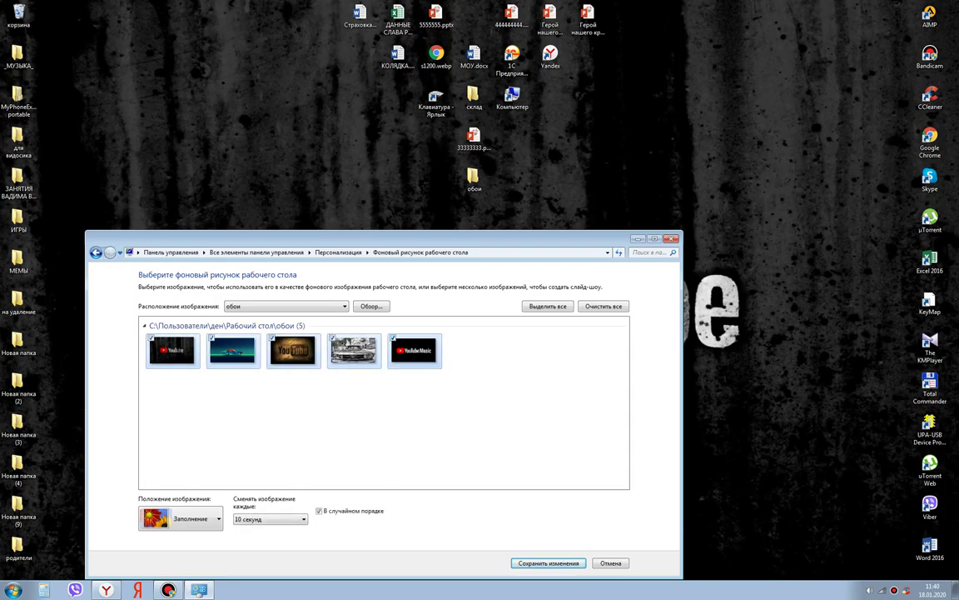
- Try a picture change interval of 1 day, and return the interval to 10 seconds
left_click(270, 519)
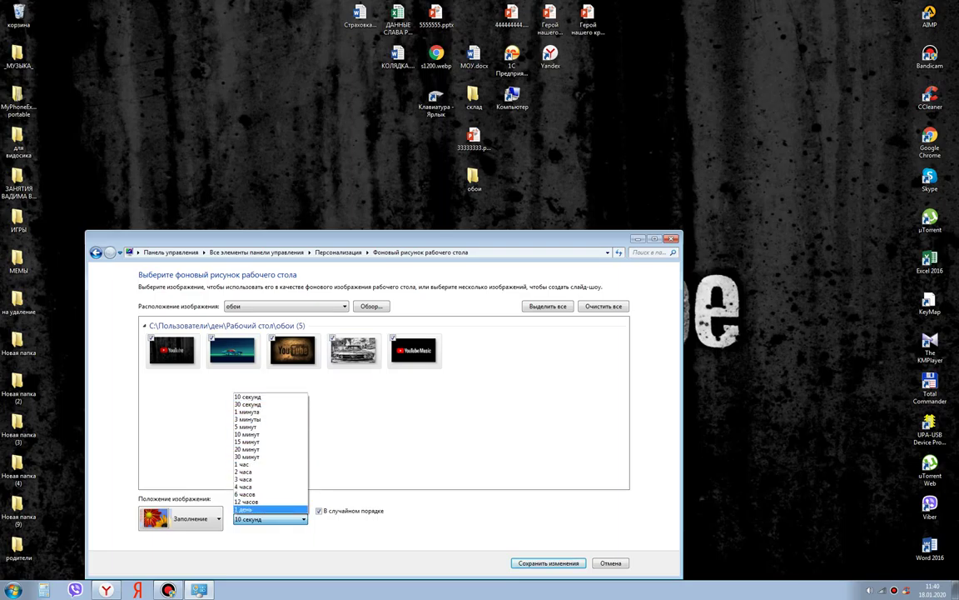
left_click(265, 509)
left_click(270, 518)
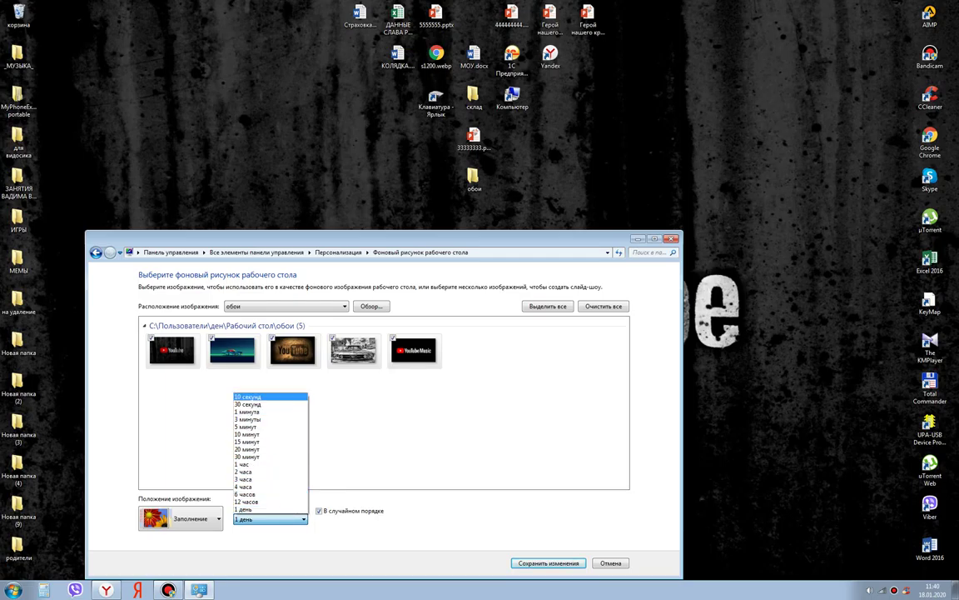
left_click(247, 396)
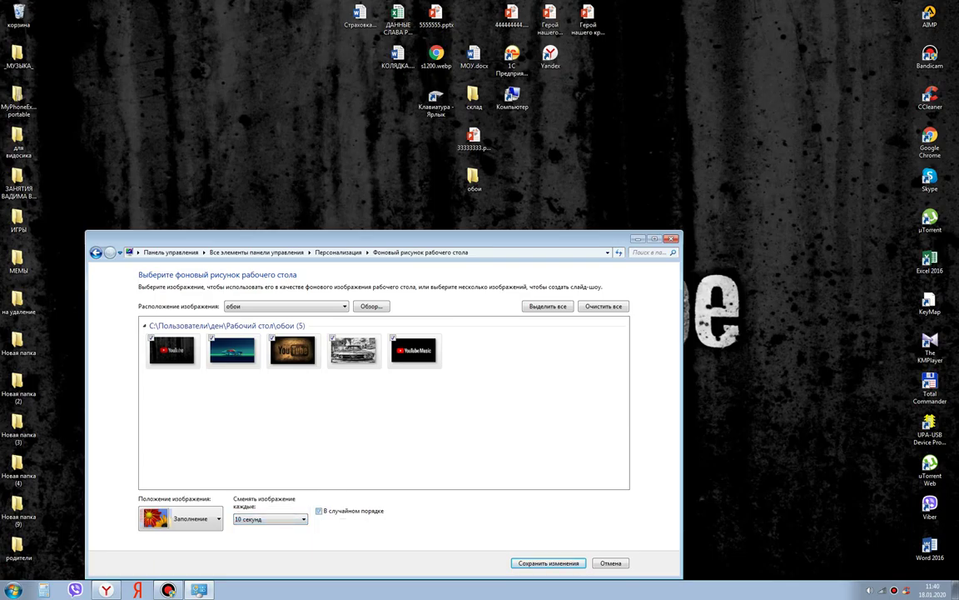
- Try switching the slideshow's random-order option off and on
left_click(319, 510)
left_click(319, 511)
left_click(319, 510)
left_click(374, 429)
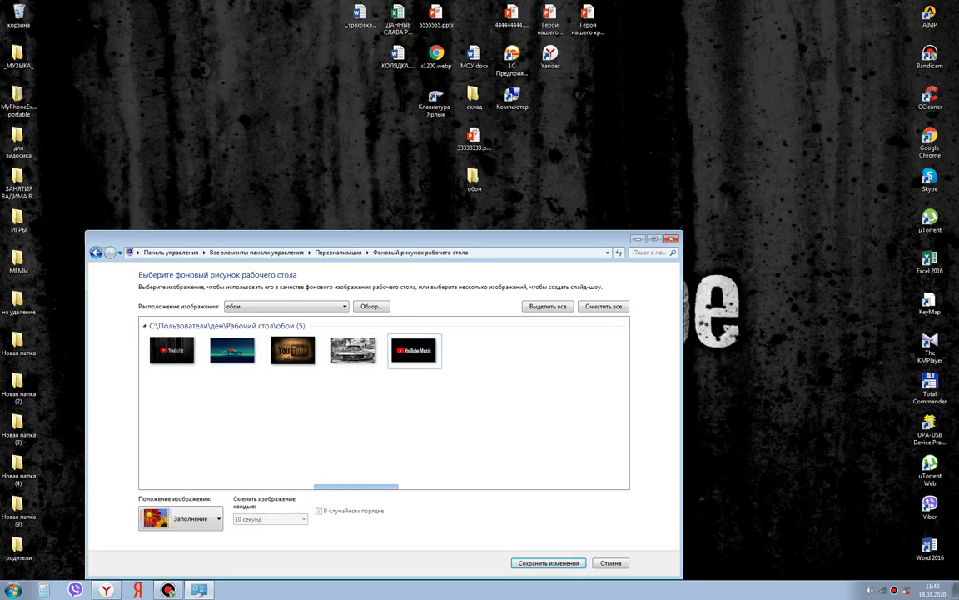
- Include all five wallpaper pictures in the slideshow, save the changes and close the personalization window
left_click(150, 338)
left_click(212, 338)
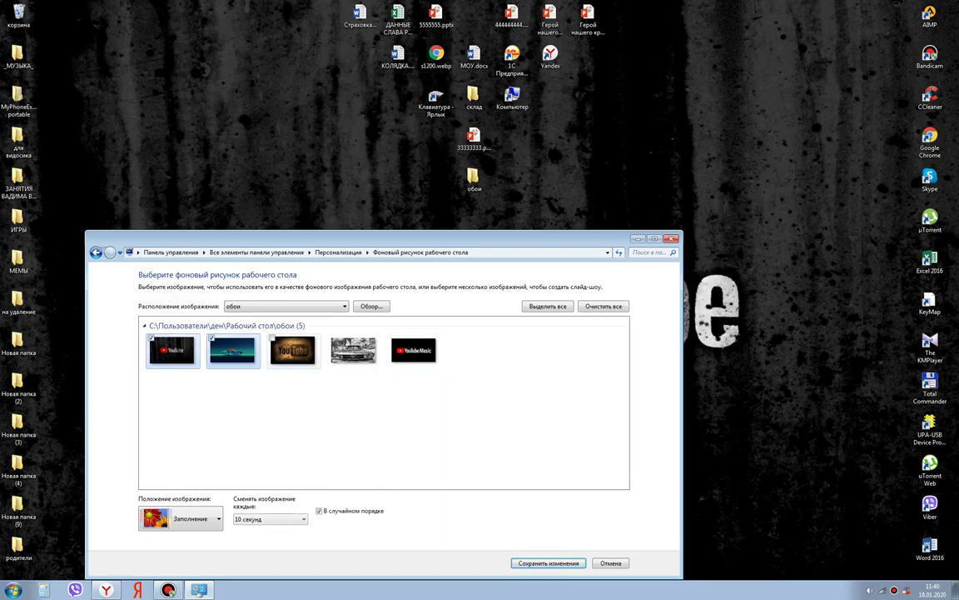
left_click(271, 338)
left_click(332, 338)
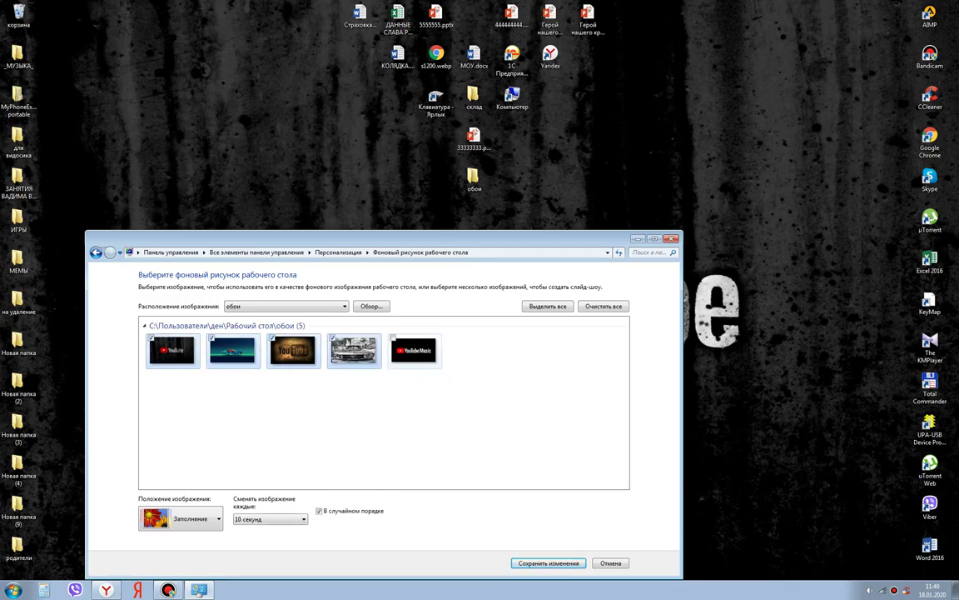
left_click(393, 338)
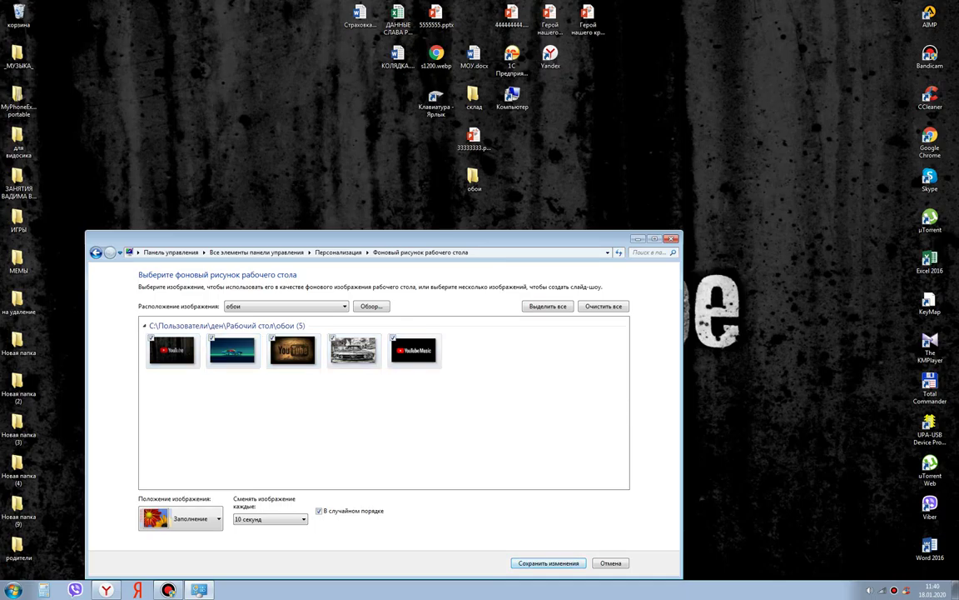
left_click(549, 563)
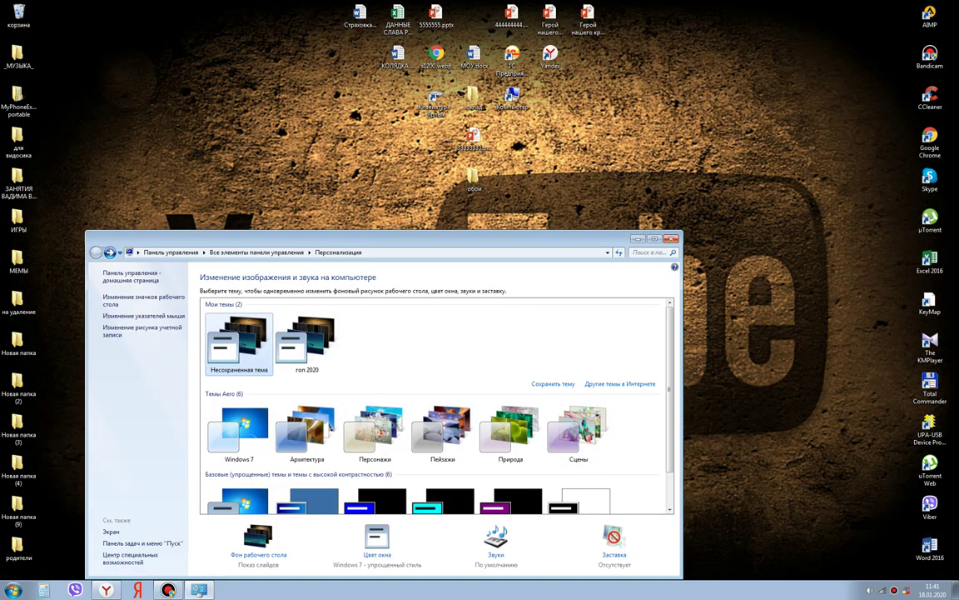
left_click(671, 239)
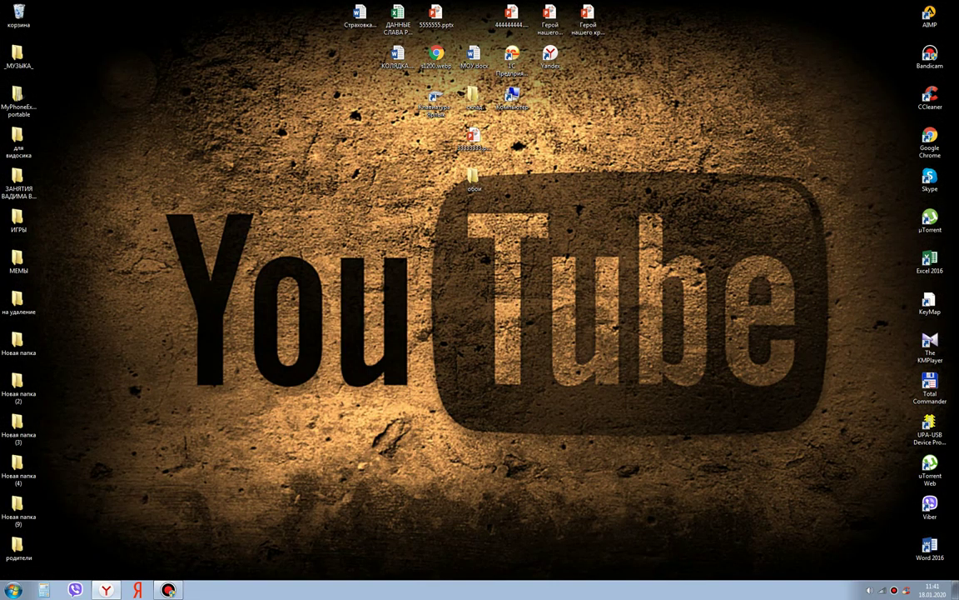
left_click(168, 590)
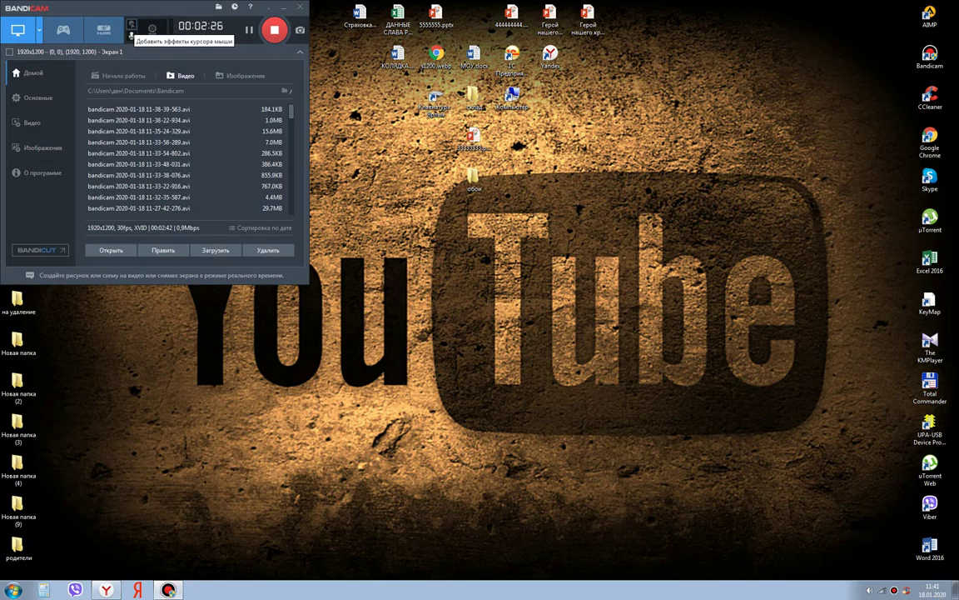
left_click(18, 30)
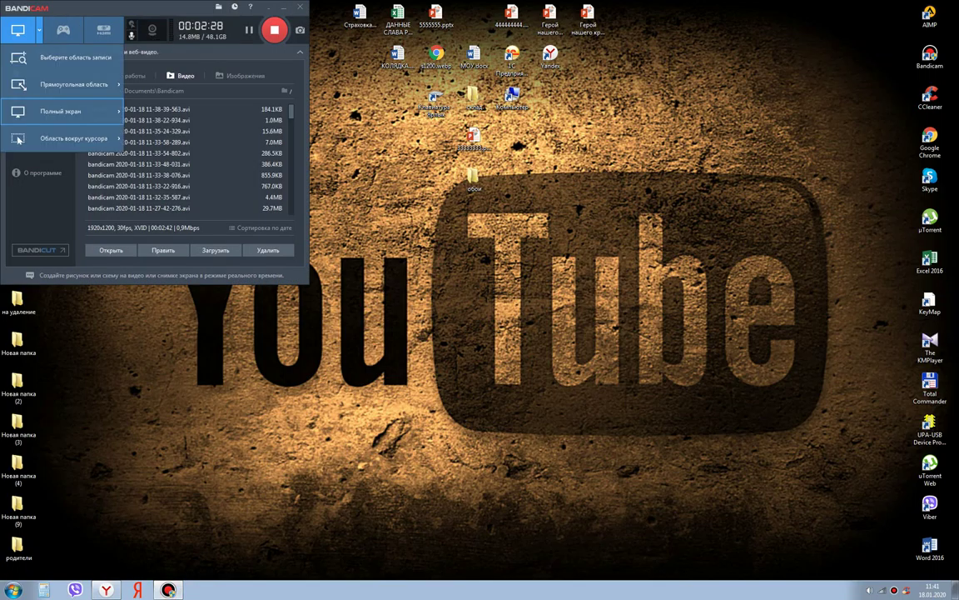
left_click(146, 95)
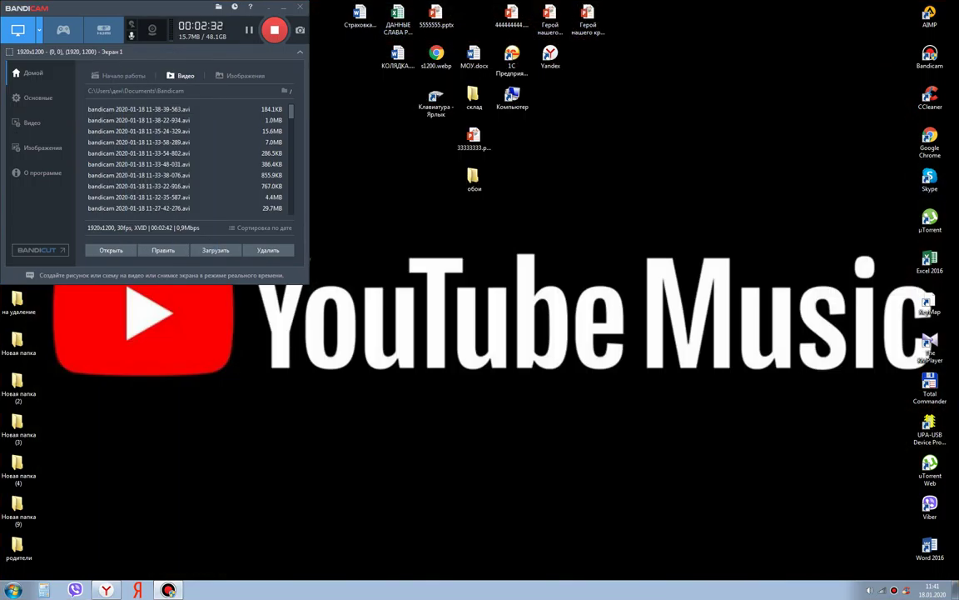
- Turn on Bandicam's screen drawing mode over the desktop
left_click(17, 30)
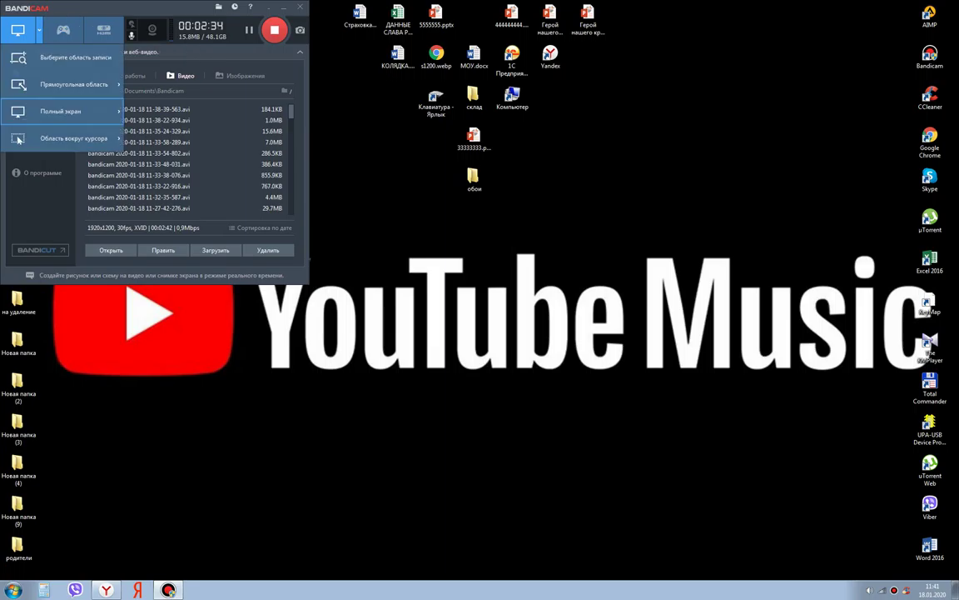
left_click(150, 94)
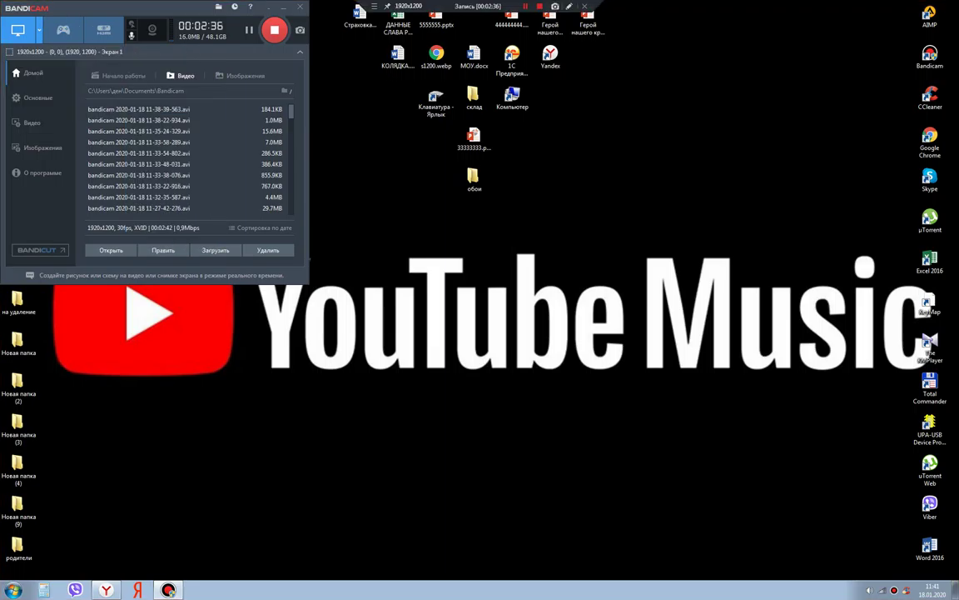
left_click(570, 7)
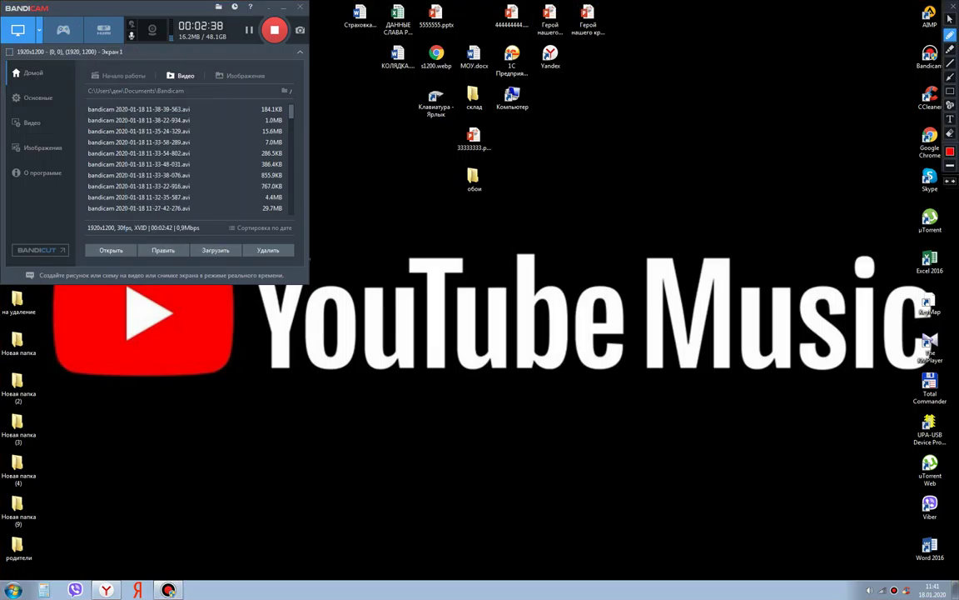
- Write "ВСЕ" in large red freehand letters across the middle of the desktop
left_click_drag(334, 181, 323, 440)
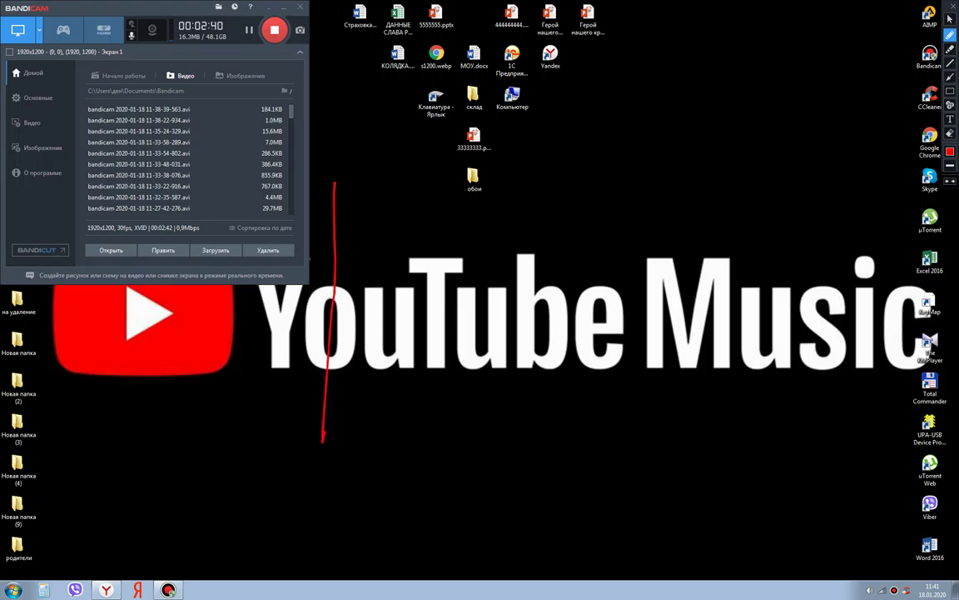
mouse_move(335, 182)
left_mouse_down()
mouse_move(372, 325)
mouse_move(406, 337)
mouse_move(308, 383)
left_mouse_up()
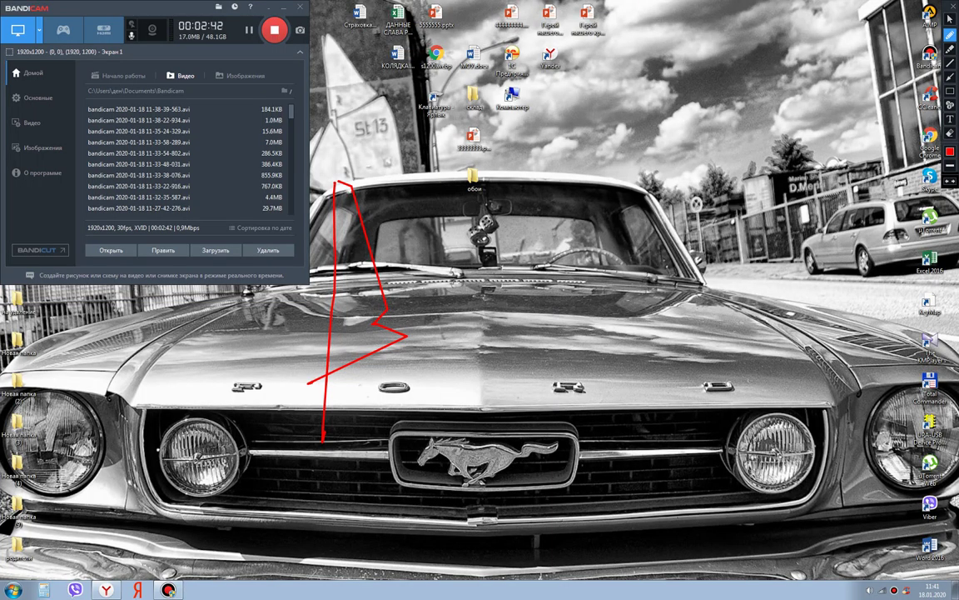
left_click_drag(447, 212, 451, 439)
left_click_drag(444, 213, 588, 210)
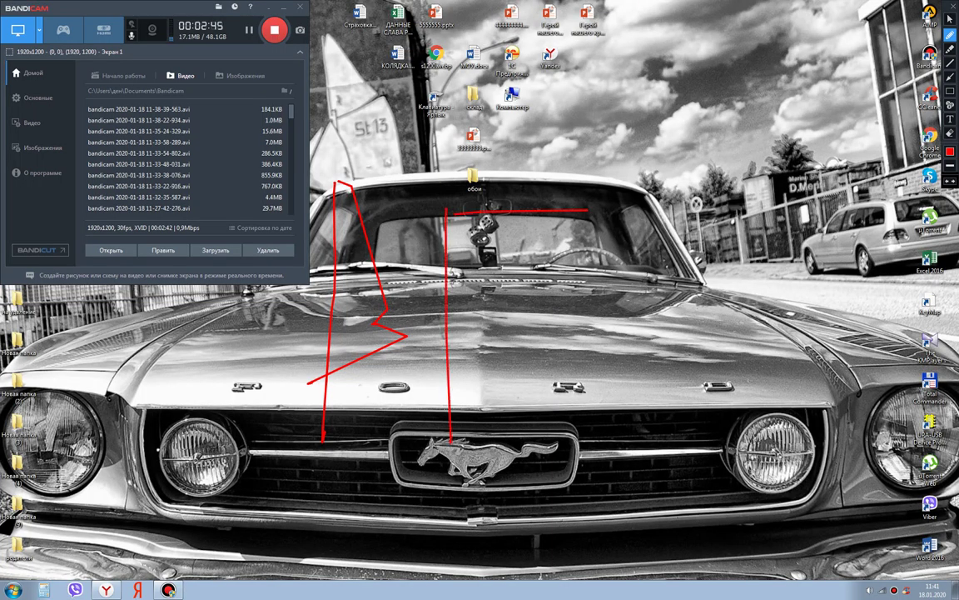
left_click_drag(462, 446, 546, 436)
left_click_drag(652, 180, 649, 412)
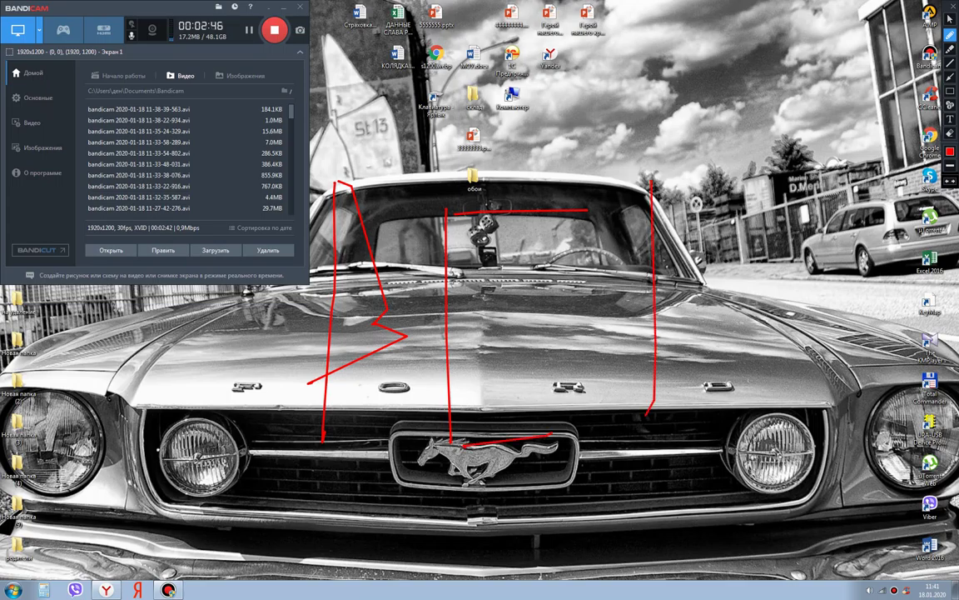
left_click_drag(653, 190, 795, 192)
left_click_drag(806, 273, 679, 297)
left_click_drag(655, 411, 772, 388)
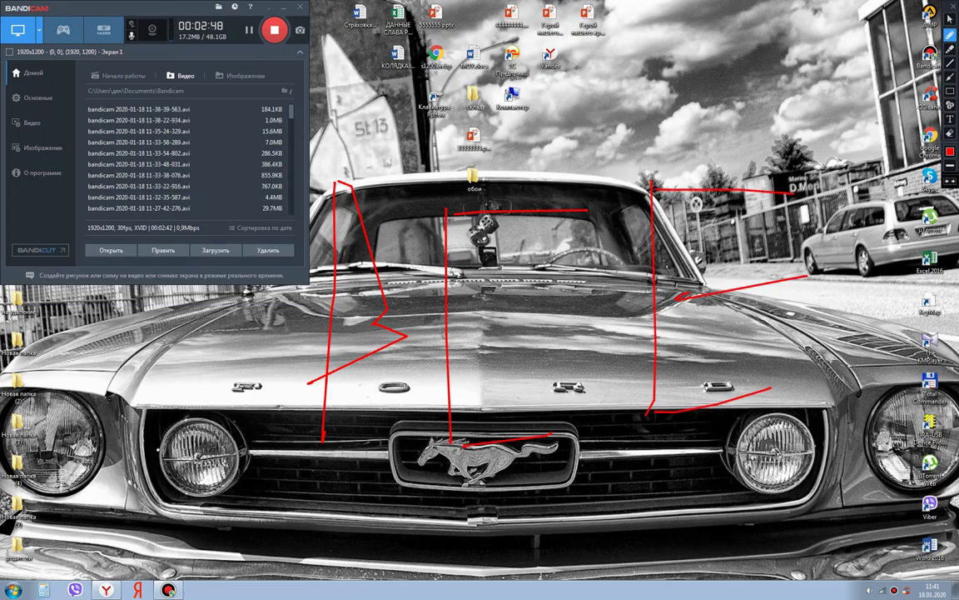
- Write "ПОКЕДА" in red freehand letters below "ВСЕ", near the lower edge of the desktop
mouse_move(157, 487)
left_mouse_down()
mouse_move(140, 556)
mouse_move(200, 483)
mouse_move(188, 553)
left_mouse_up()
mouse_move(221, 498)
left_mouse_down()
mouse_move(283, 506)
mouse_move(221, 499)
left_mouse_up()
mouse_move(356, 486)
left_mouse_down()
mouse_move(296, 561)
mouse_move(385, 474)
left_mouse_up()
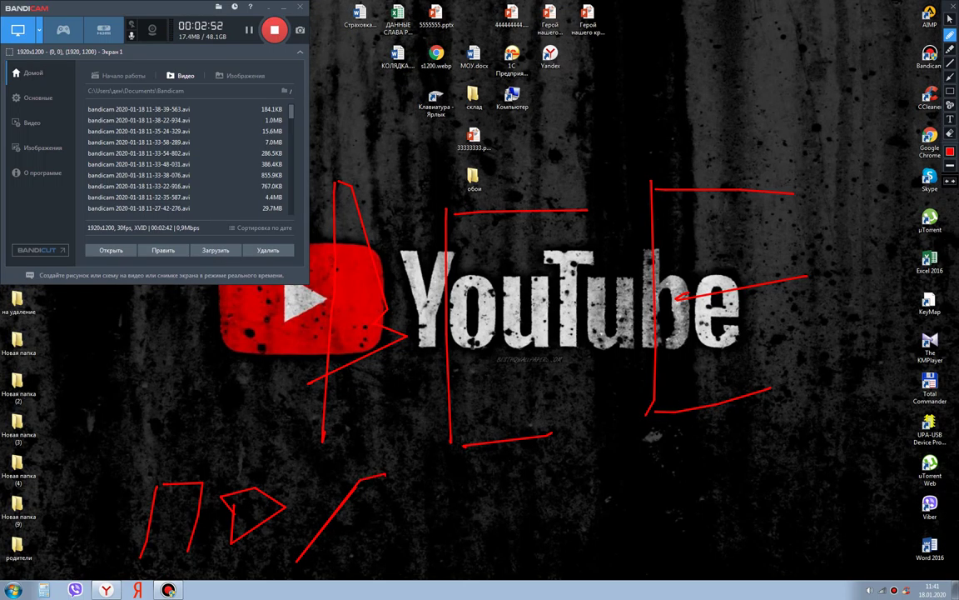
left_click_drag(325, 526, 360, 552)
left_click_drag(434, 490, 405, 548)
left_click_drag(388, 484, 450, 488)
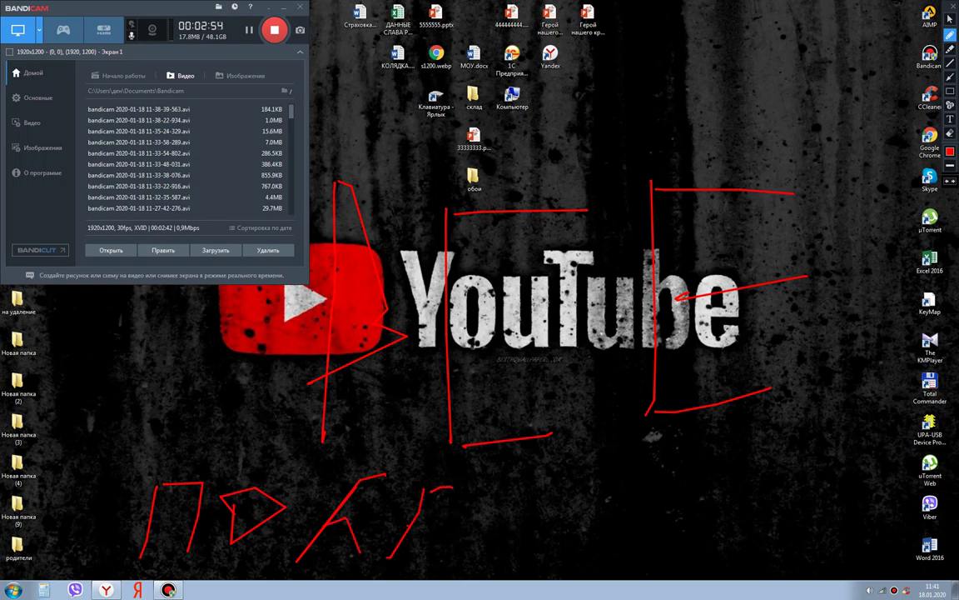
left_click_drag(397, 519, 434, 515)
mouse_move(397, 548)
left_mouse_down()
mouse_move(438, 548)
mouse_move(516, 520)
mouse_move(530, 552)
left_mouse_up()
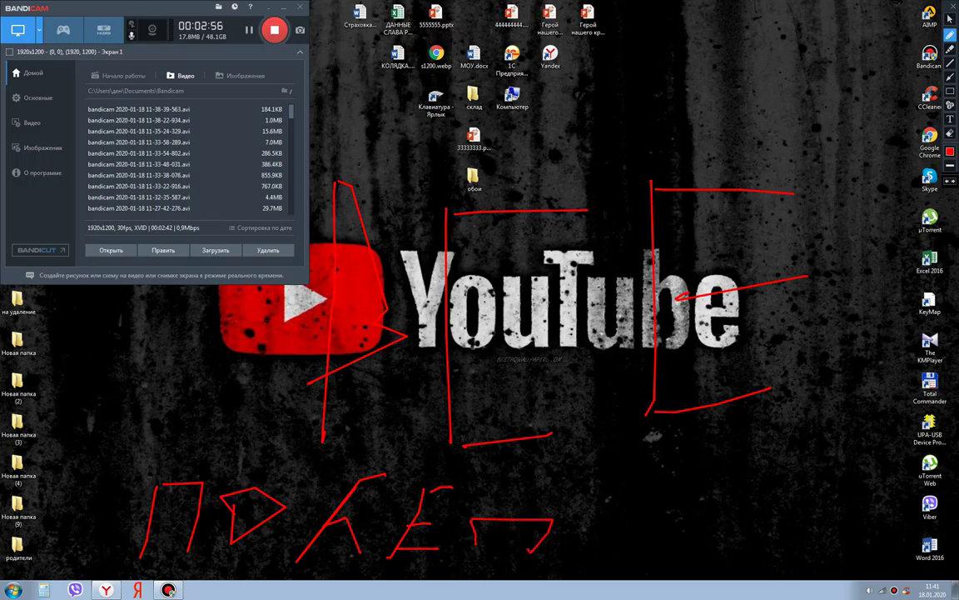
mouse_move(510, 517)
left_mouse_down()
mouse_move(532, 469)
mouse_move(536, 518)
left_mouse_up()
left_click_drag(589, 534, 606, 493)
mouse_move(605, 493)
left_mouse_down()
mouse_move(634, 534)
mouse_move(623, 518)
left_mouse_up()
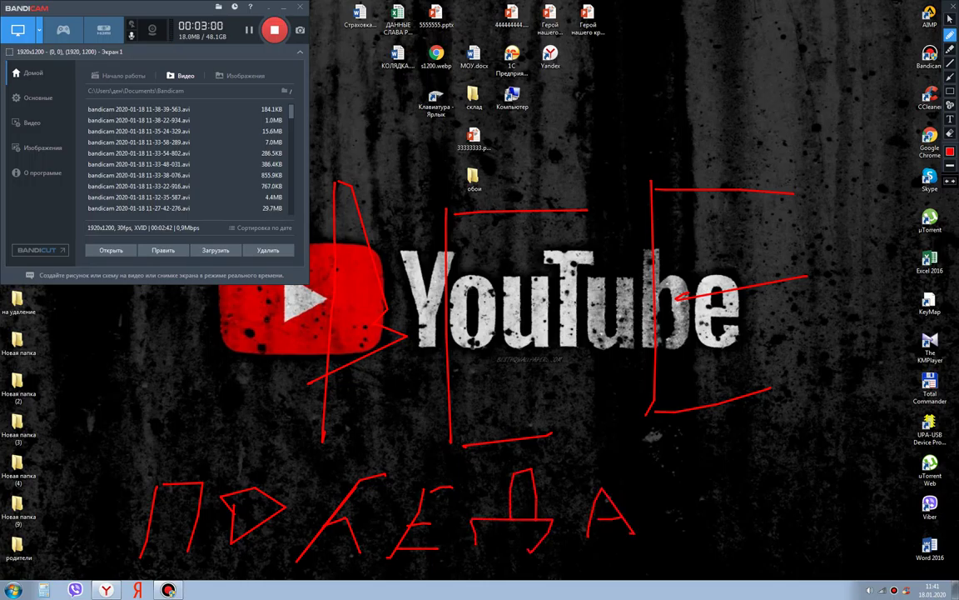
- Add a red letter "И" before "ВСЕ" and draw long freehand lines under and across the lettering
left_click_drag(184, 296, 245, 365)
mouse_move(132, 378)
left_mouse_down()
mouse_move(147, 387)
mouse_move(957, 406)
left_mouse_up()
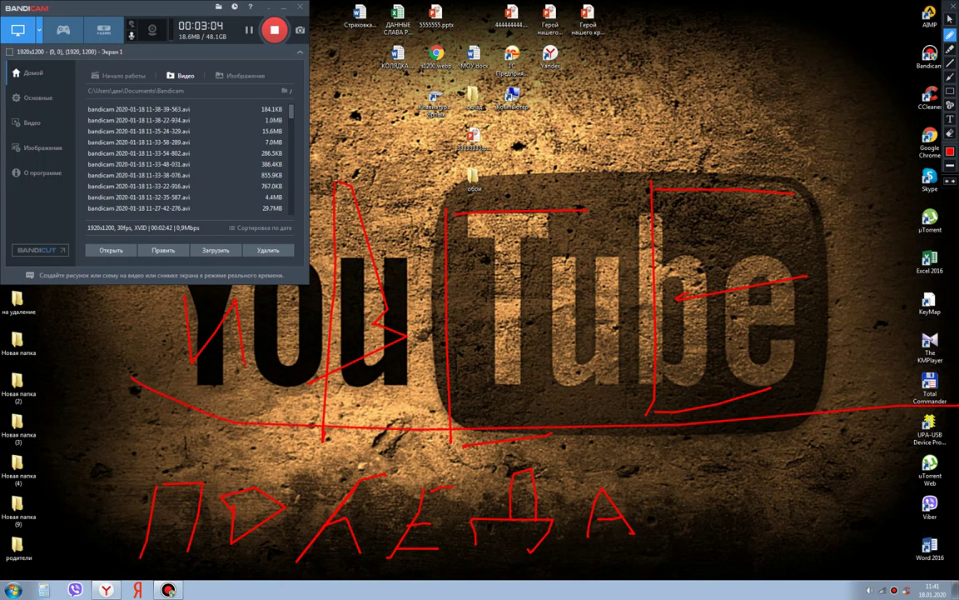
mouse_move(178, 364)
left_mouse_down()
mouse_move(396, 380)
mouse_move(770, 371)
left_mouse_up()
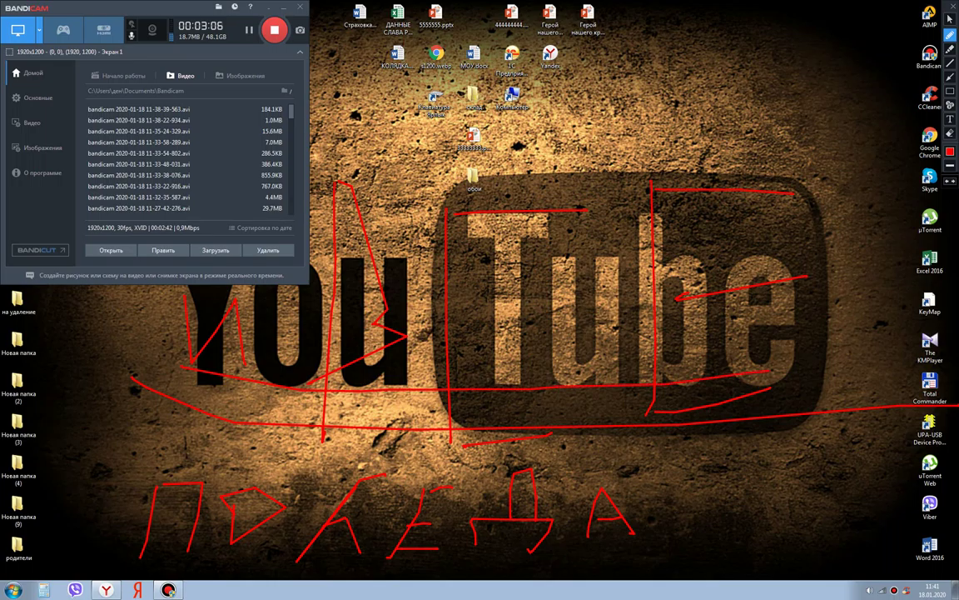
left_click_drag(94, 578, 646, 506)
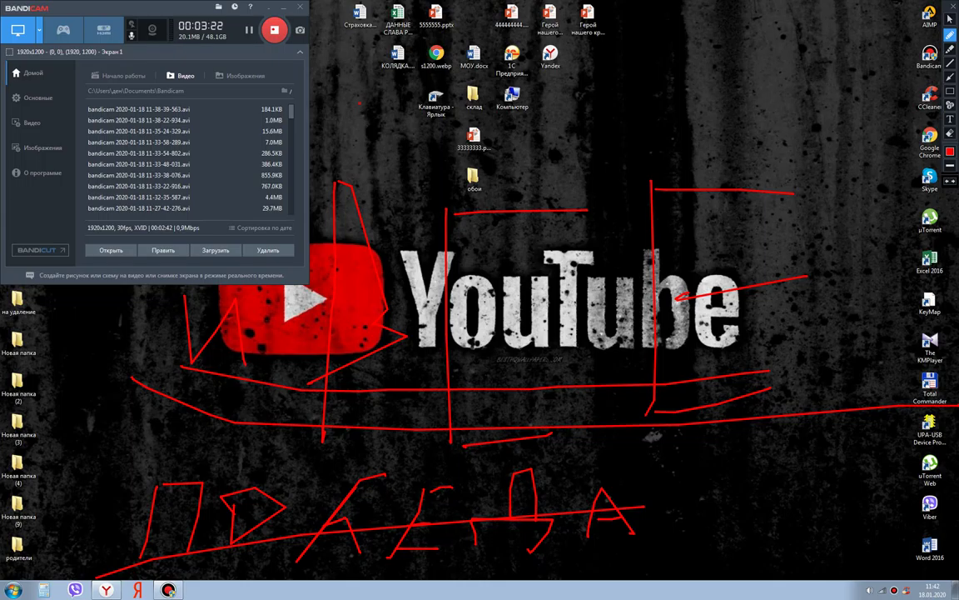
mouse_move(33, 40)
left_mouse_down()
mouse_move(325, 274)
mouse_move(515, 386)
left_mouse_up()
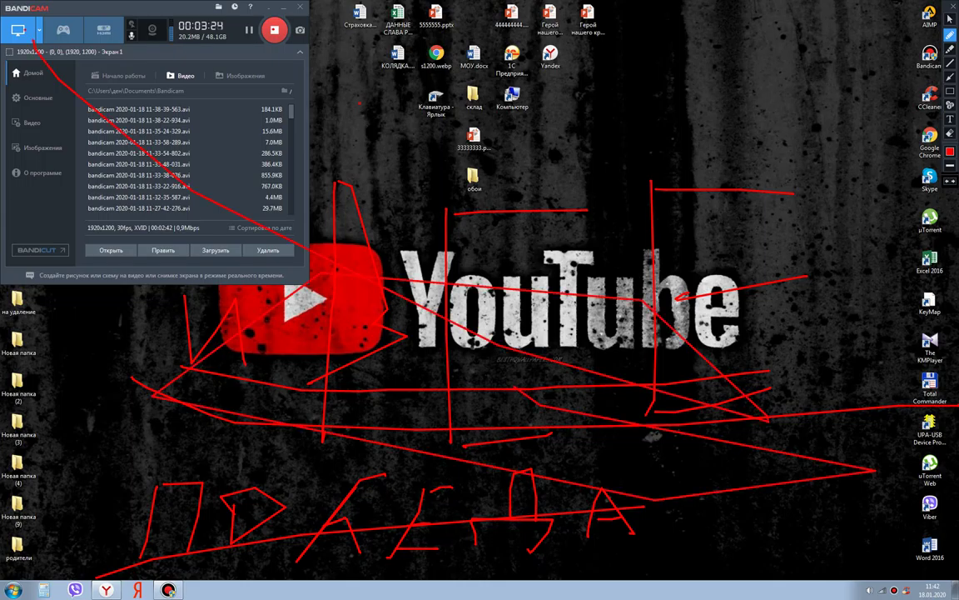